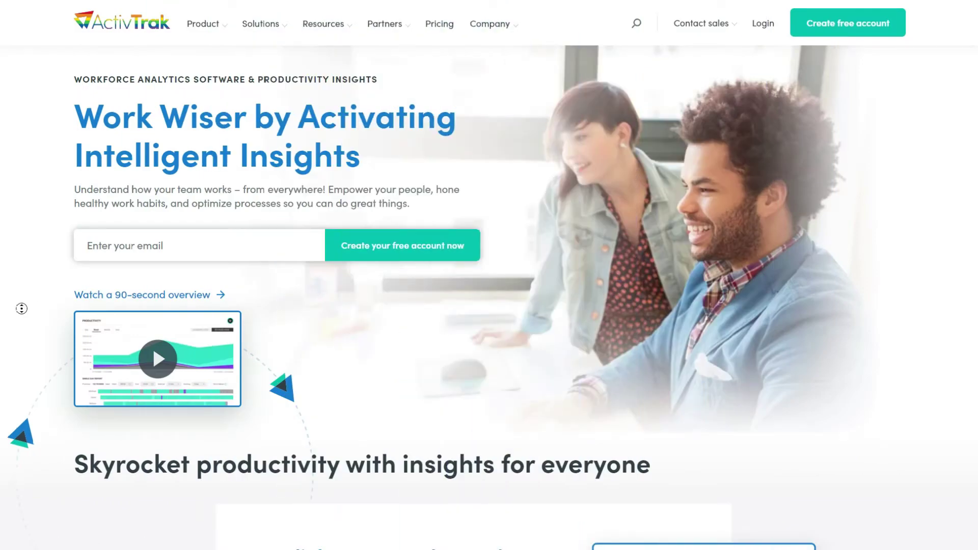
Scroll the ActivTrak homepage from the hero headline down to the footer's contact phone numbers.
scroll(21, 308, down, 6)
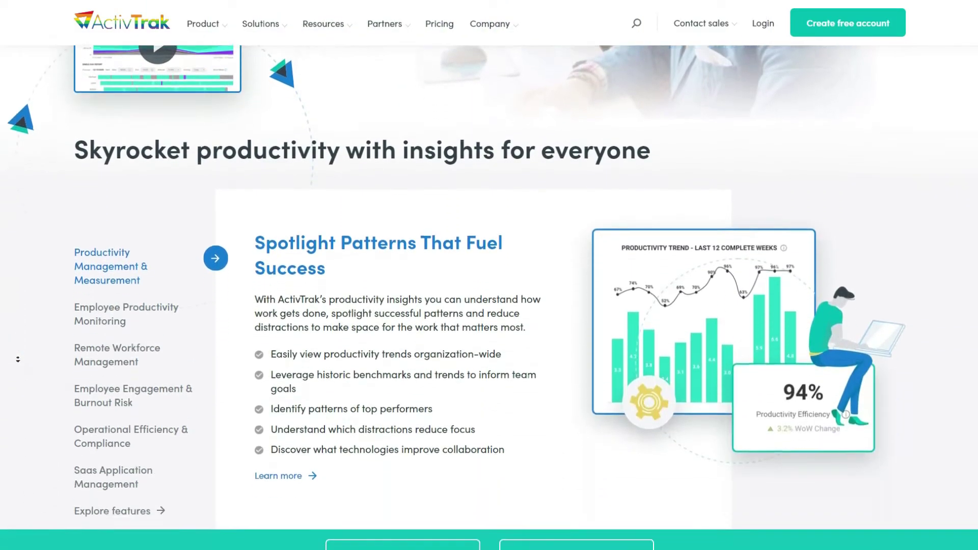
scroll(17, 359, down, 9)
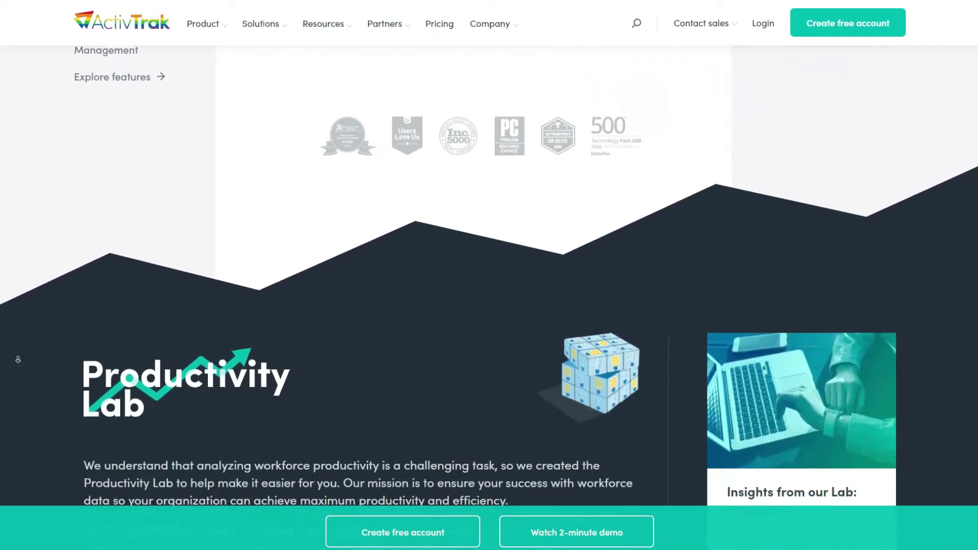
scroll(18, 359, down, 9)
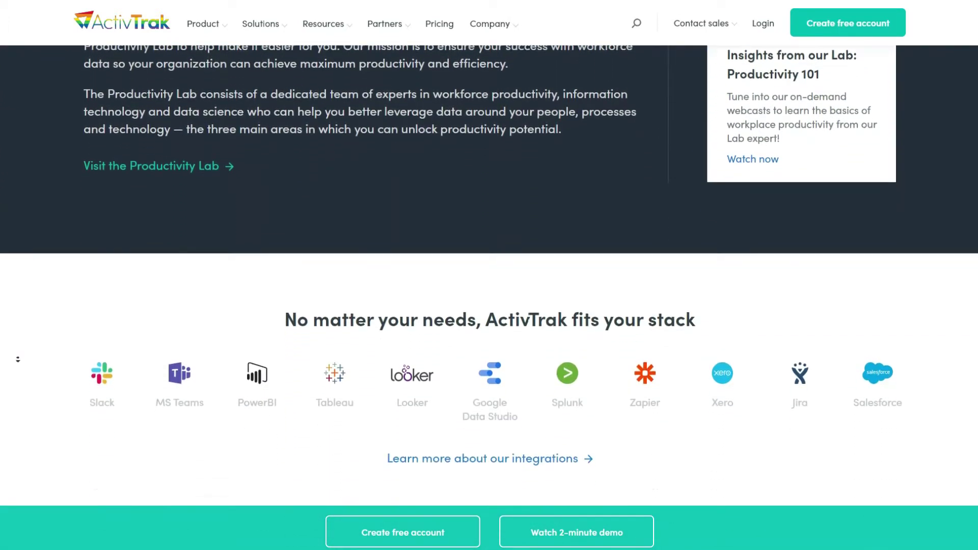
scroll(17, 359, down, 8)
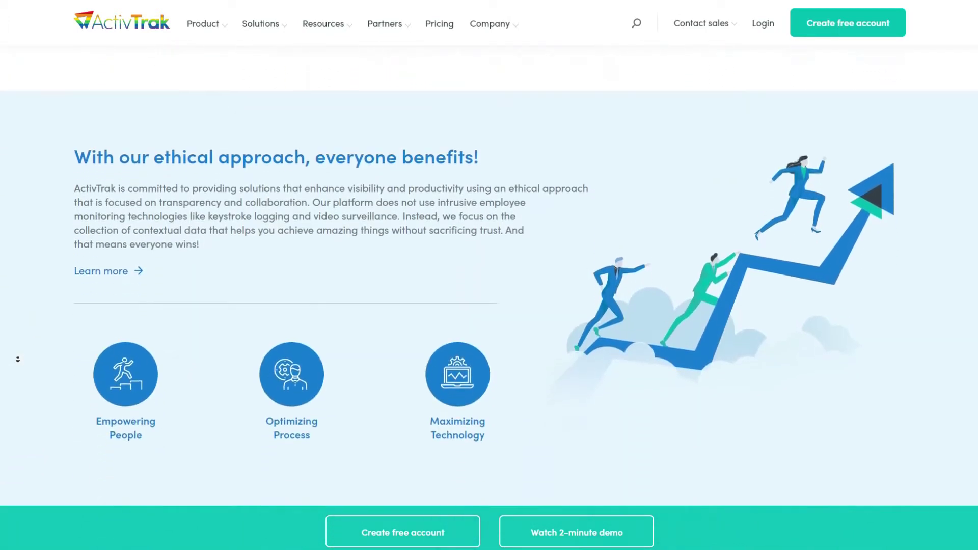
scroll(18, 359, down, 8)
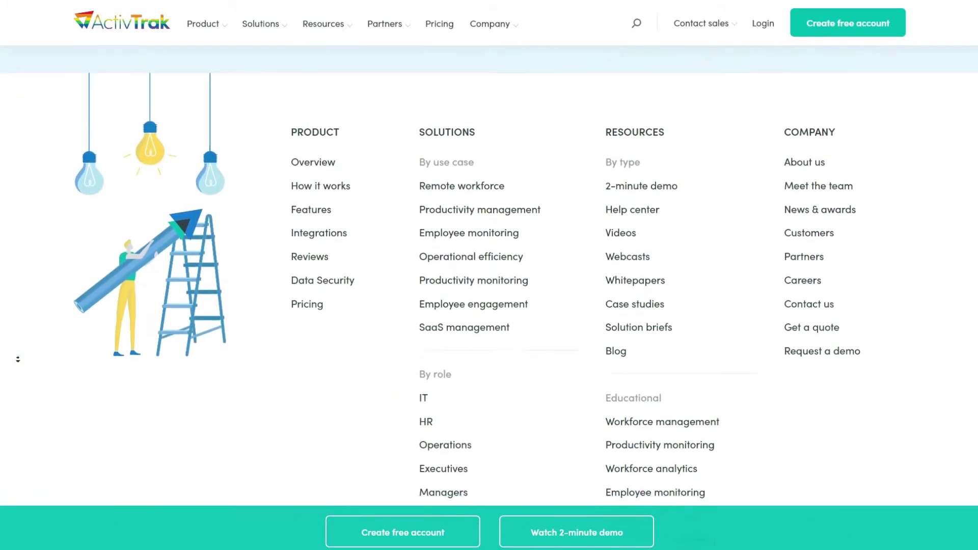
scroll(18, 359, down, 4)
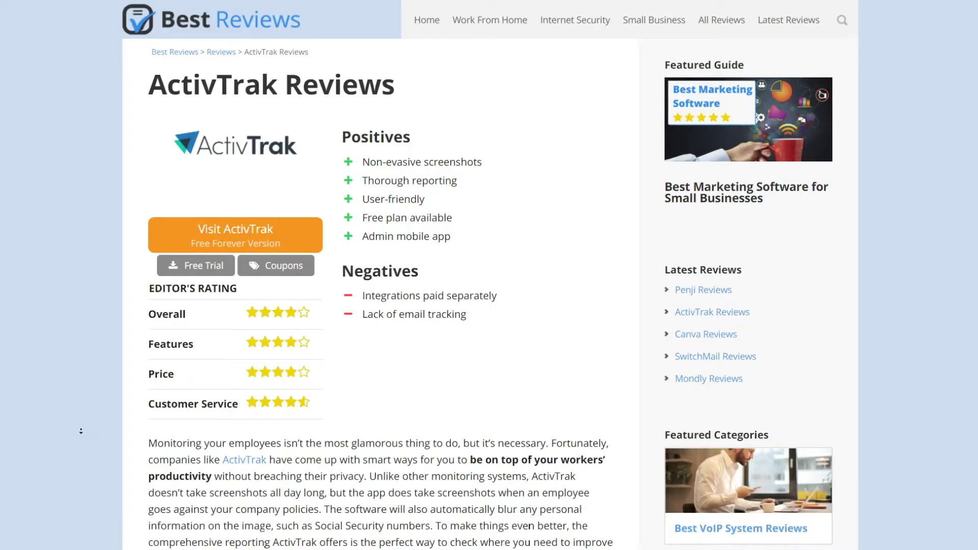
Read down the BestReviews.net ActivTrak review through its ratings, Features, Reporting and Integrations sections.
scroll(81, 431, down, 5)
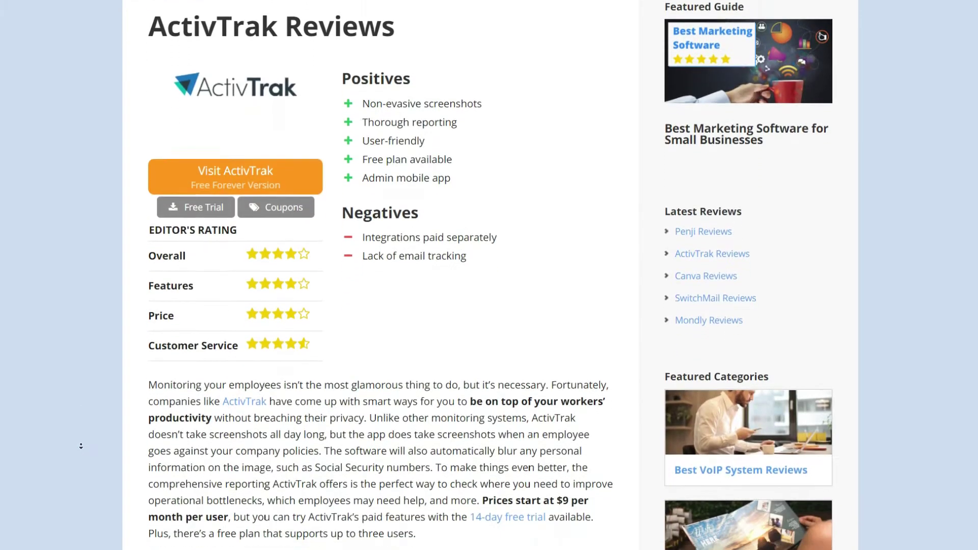
scroll(81, 446, down, 6)
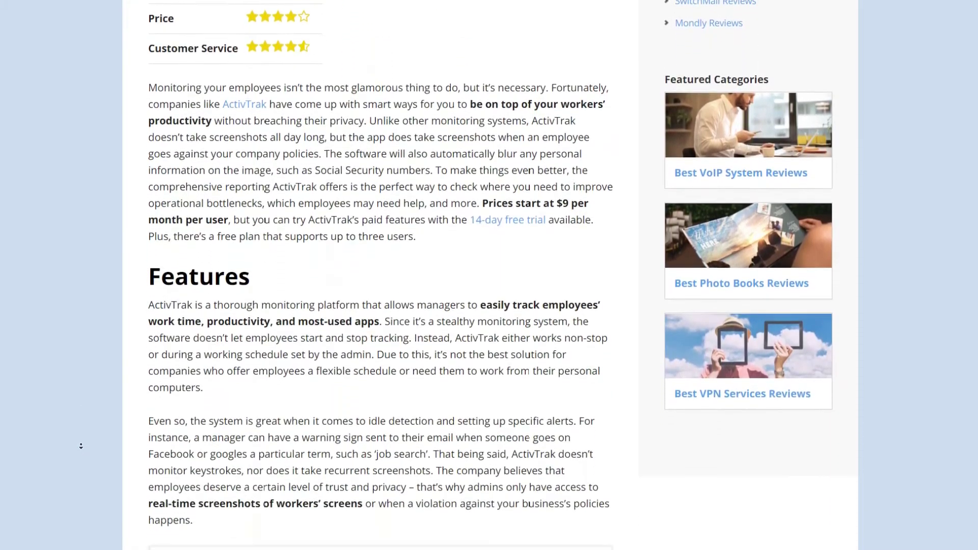
scroll(81, 447, down, 6)
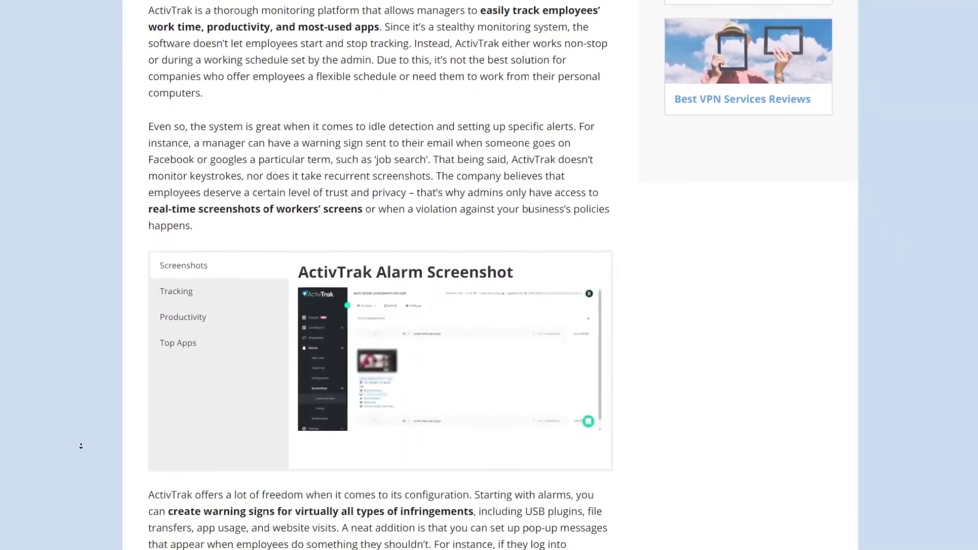
scroll(79, 450, down, 7)
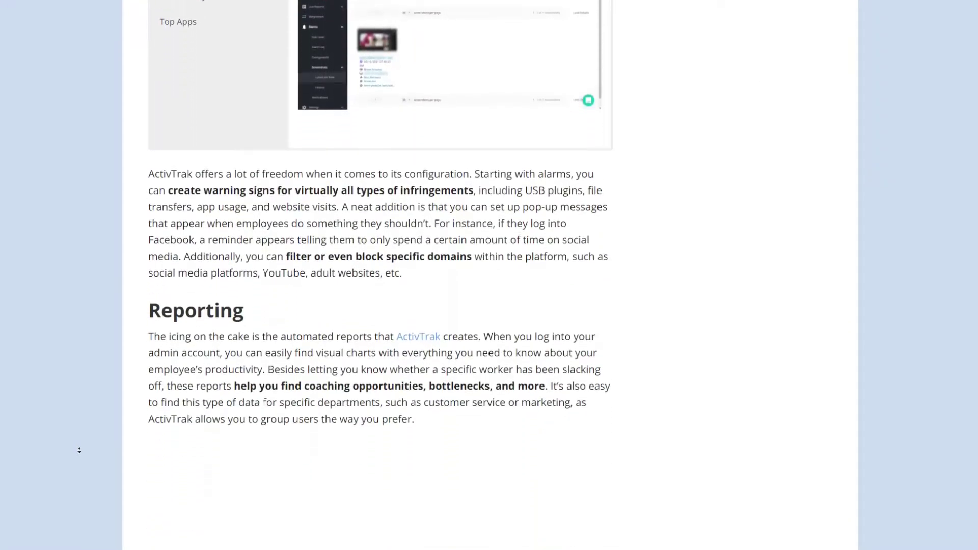
scroll(79, 450, down, 7)
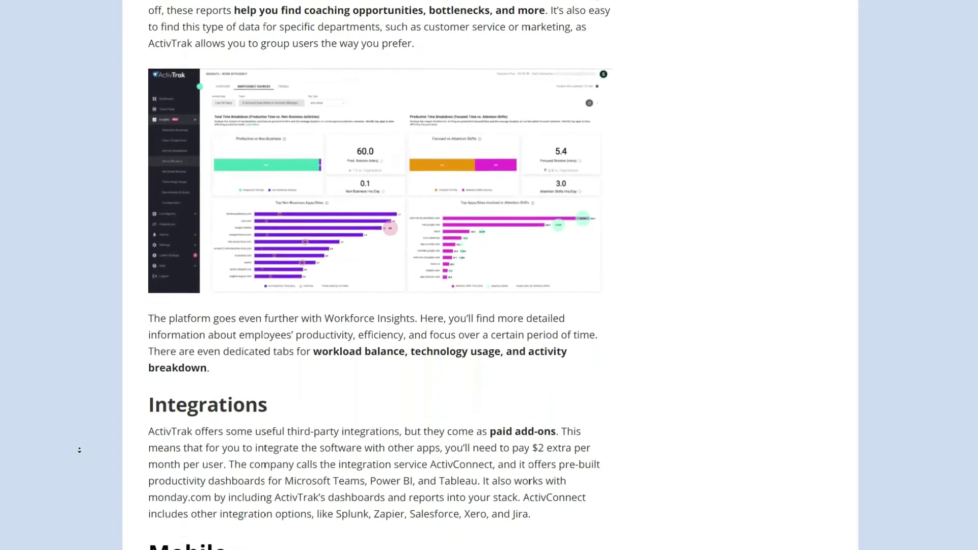
scroll(80, 450, down, 5)
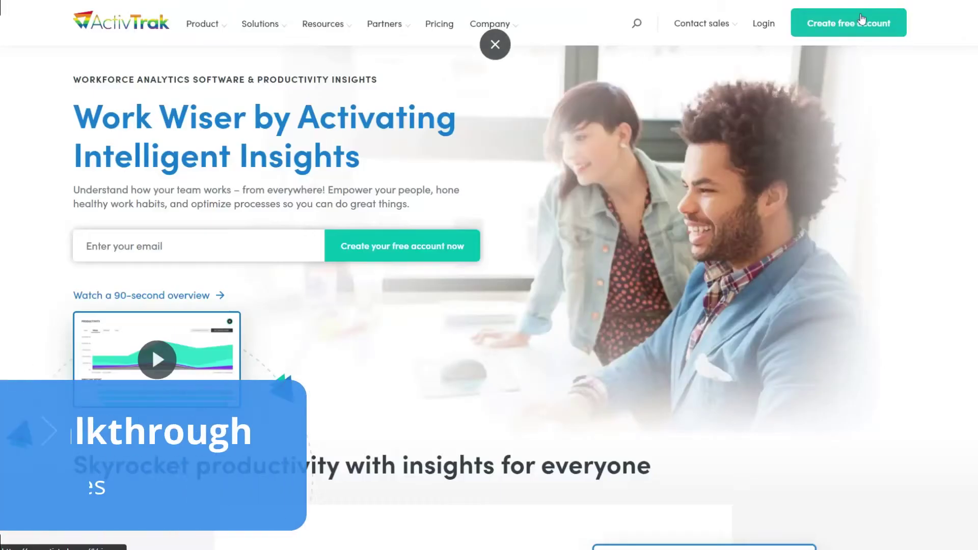
Fill in the first and last name, organization 'Best Reviews', e-mail address and password.
click(645, 157)
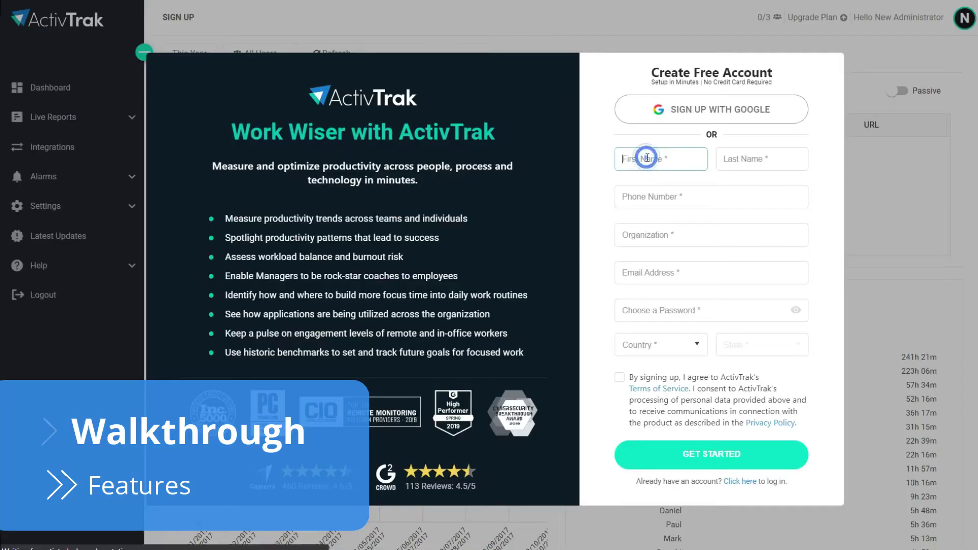
text(Best)
key(Tab)
text(Re)
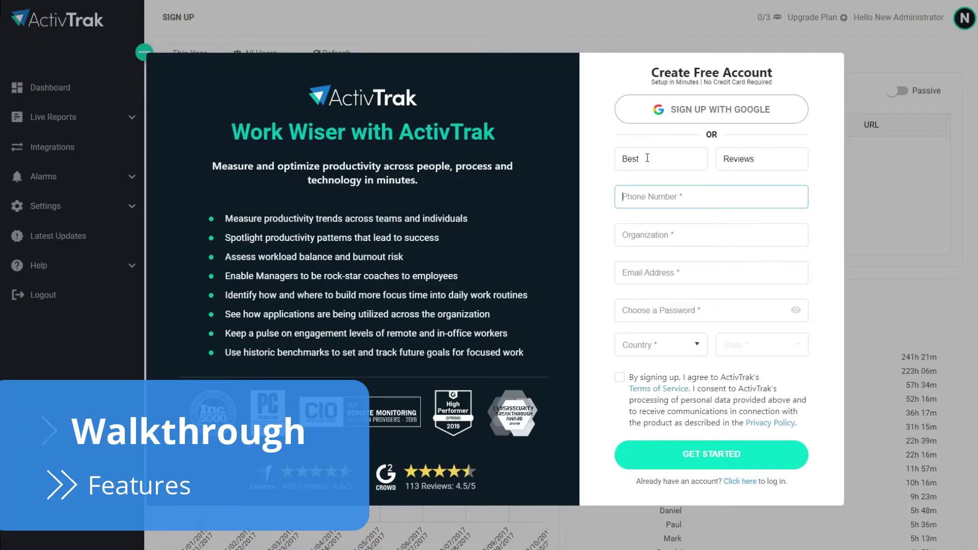
text(+111111111)
key(Tab)
text(Best Reviews)
key(Tab)
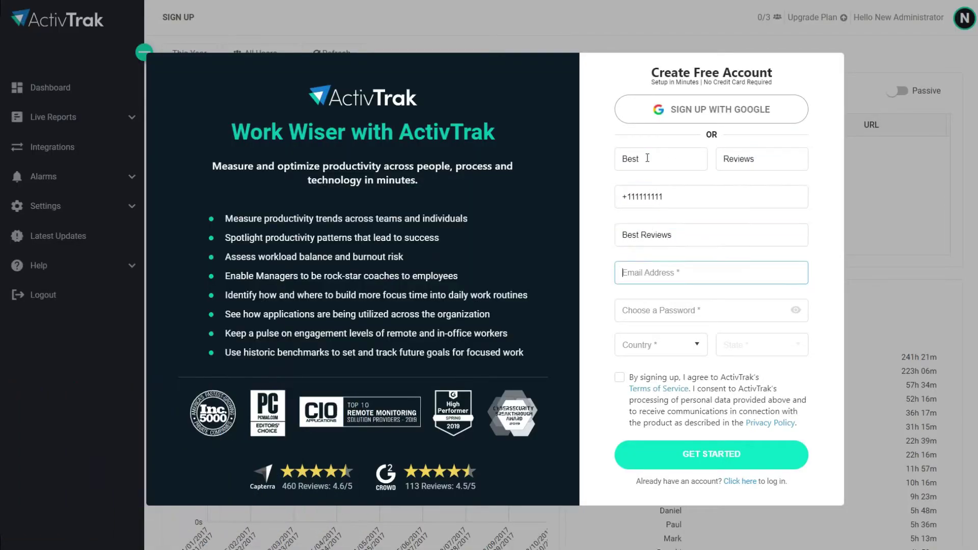
key(Tab)
text(••••••••••)
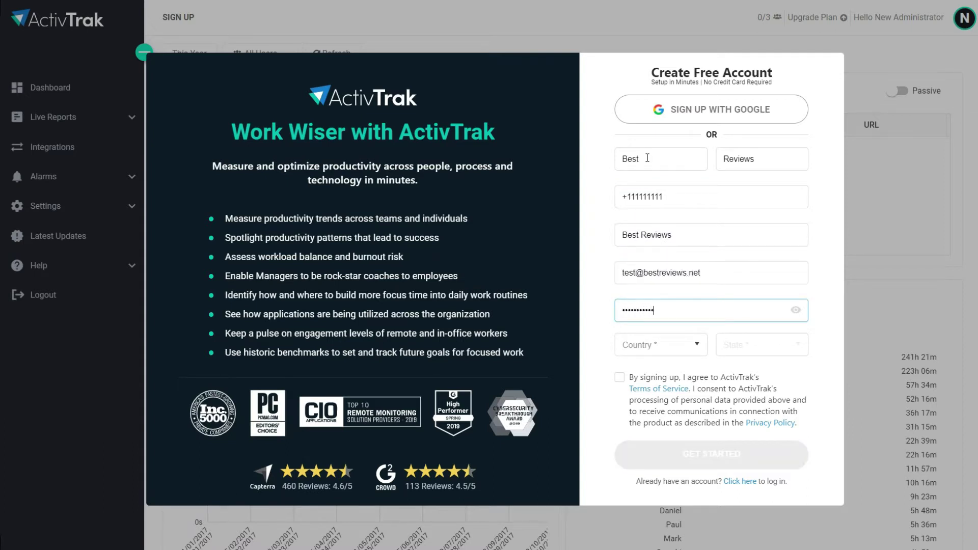
Choose United States and Illinois, accept the terms of service, and create the account.
click(700, 344)
click(657, 368)
click(753, 345)
text(Iowa)
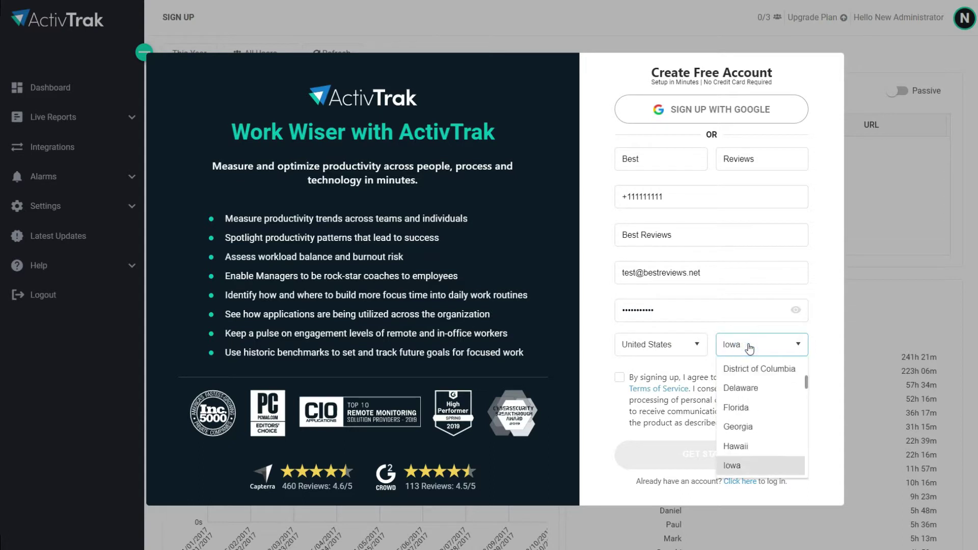
click(736, 465)
click(619, 377)
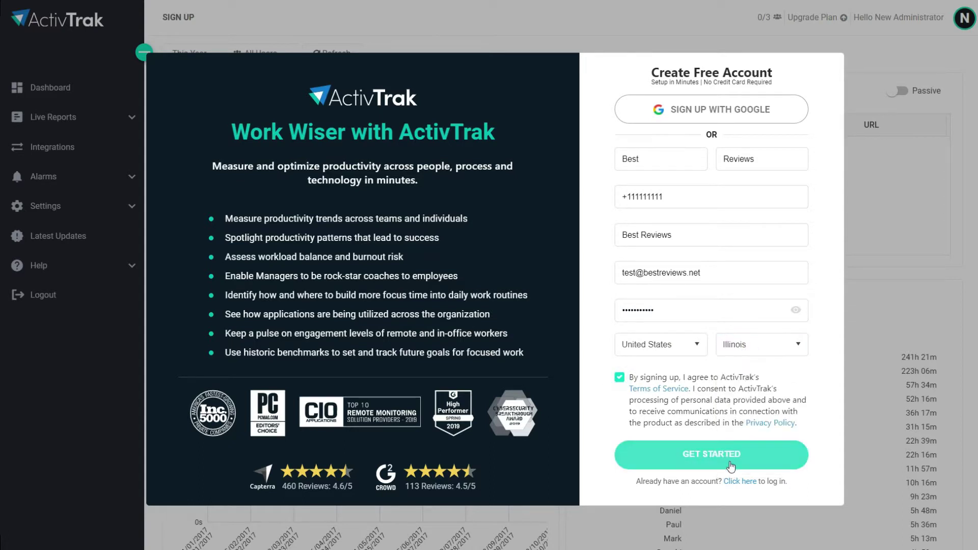
click(711, 455)
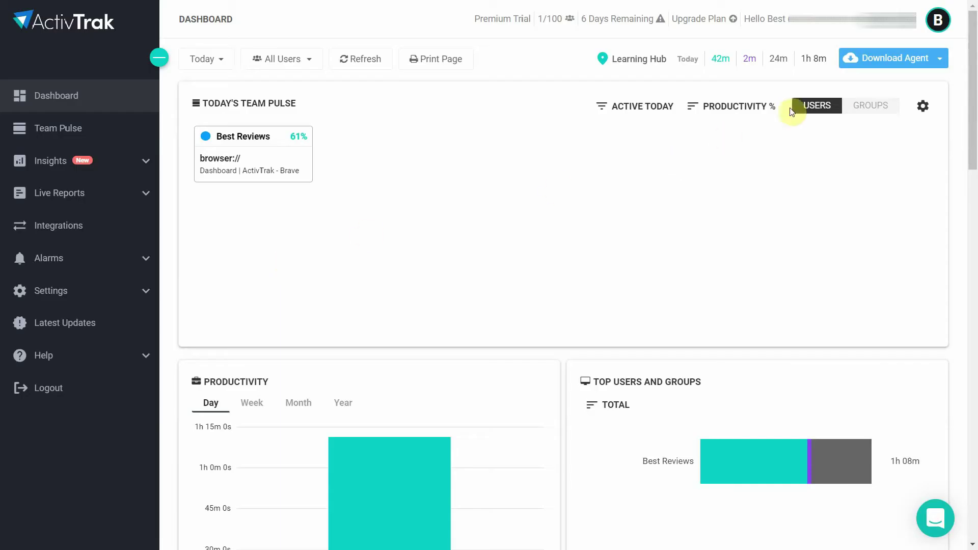
Download the ActivTrak Windows agent .msi installer and save it to the Desktop.
click(930, 61)
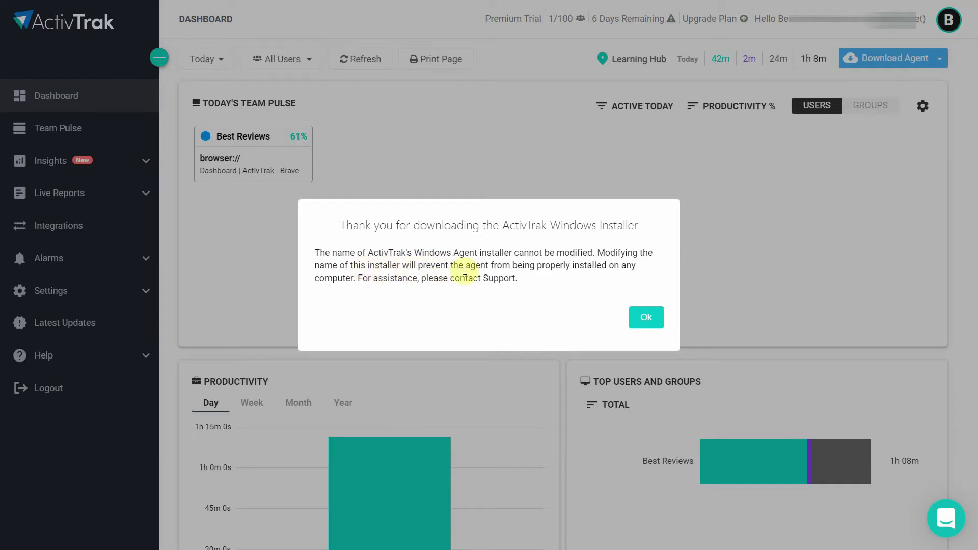
click(633, 318)
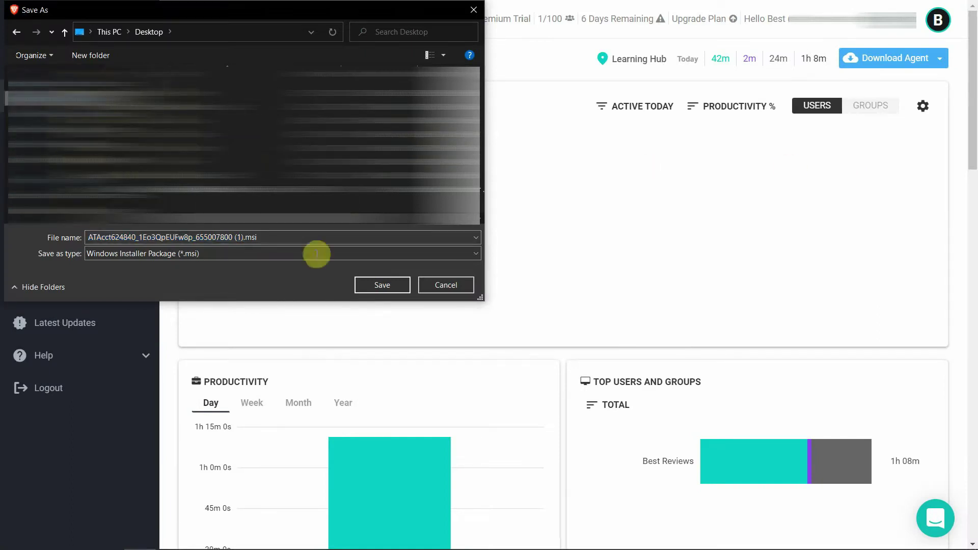
click(365, 285)
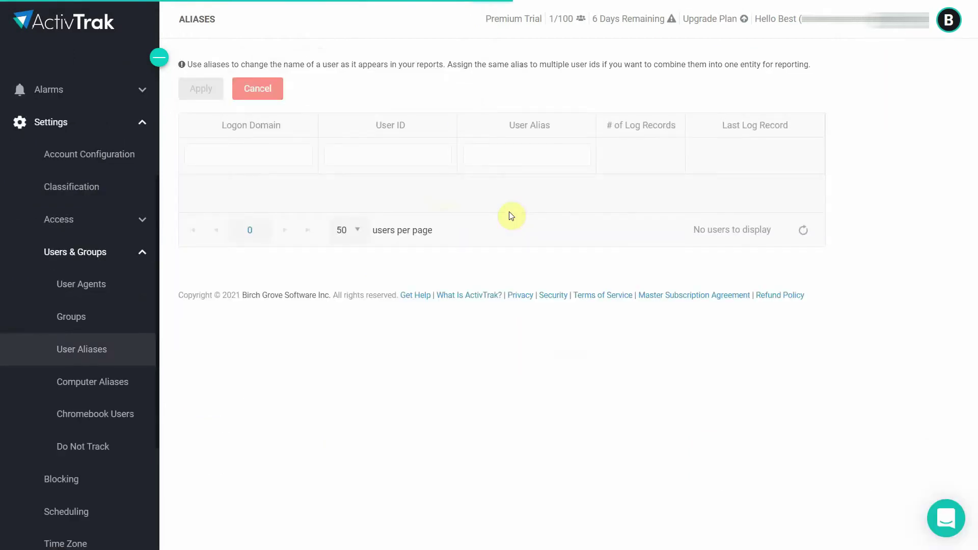
Create and save a weekday 9-to-5 Regular Working Hours tracking schedule.
click(511, 215)
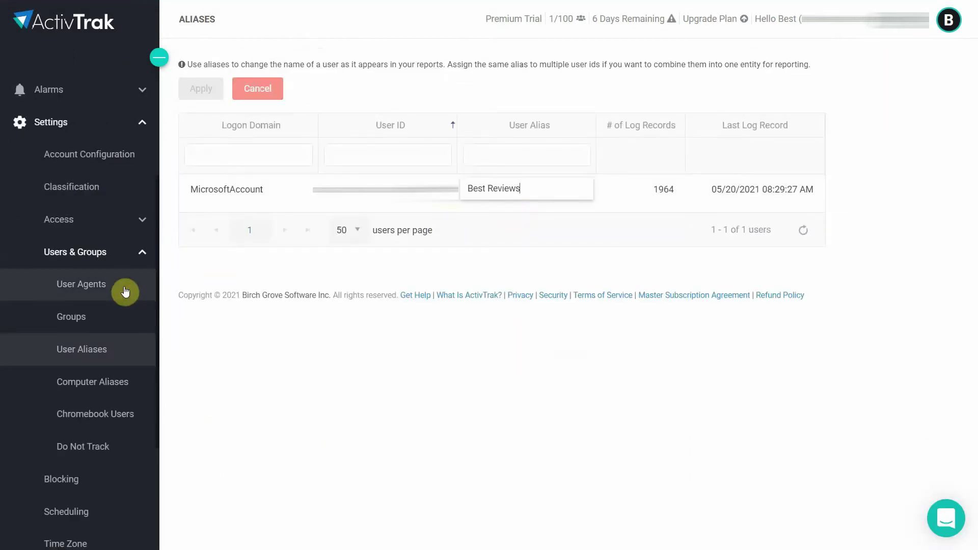
scroll(122, 288, down, 4)
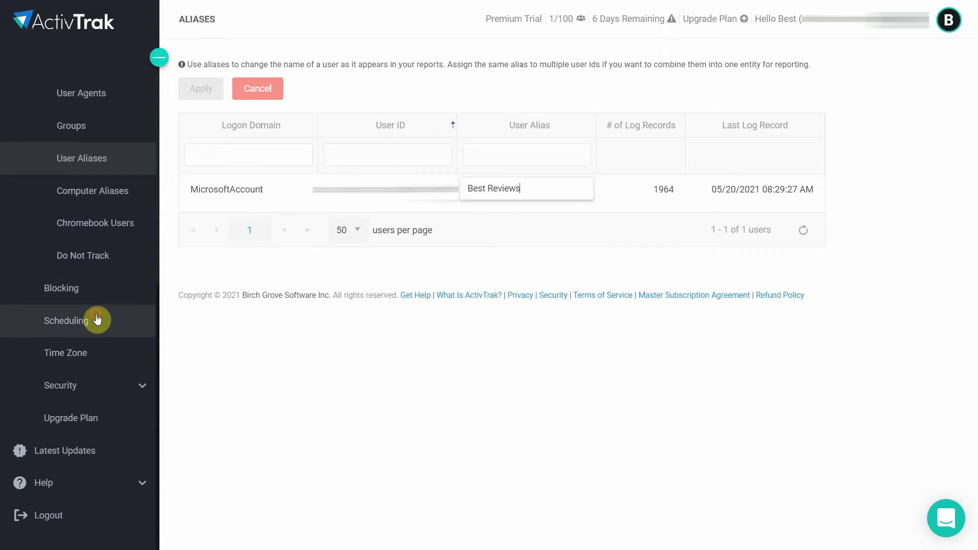
click(102, 315)
click(390, 75)
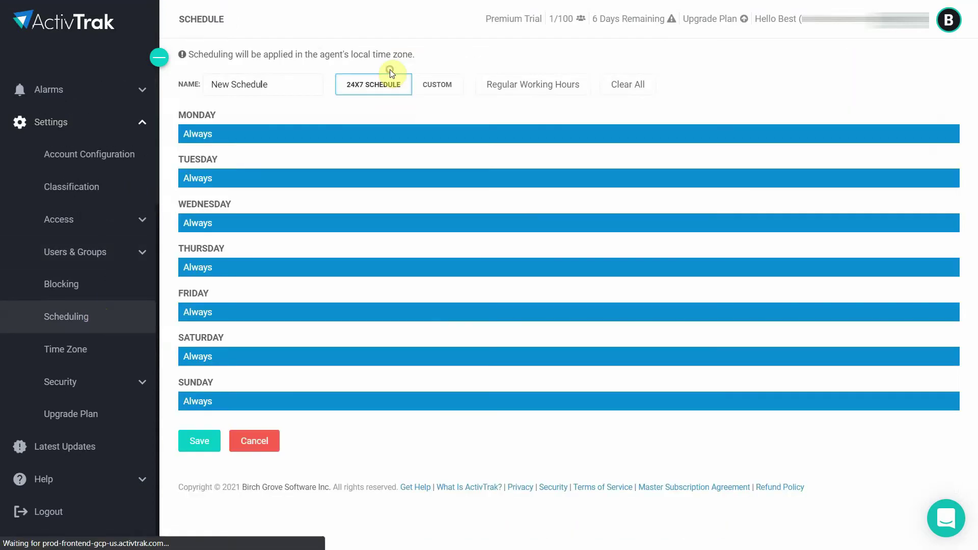
click(537, 86)
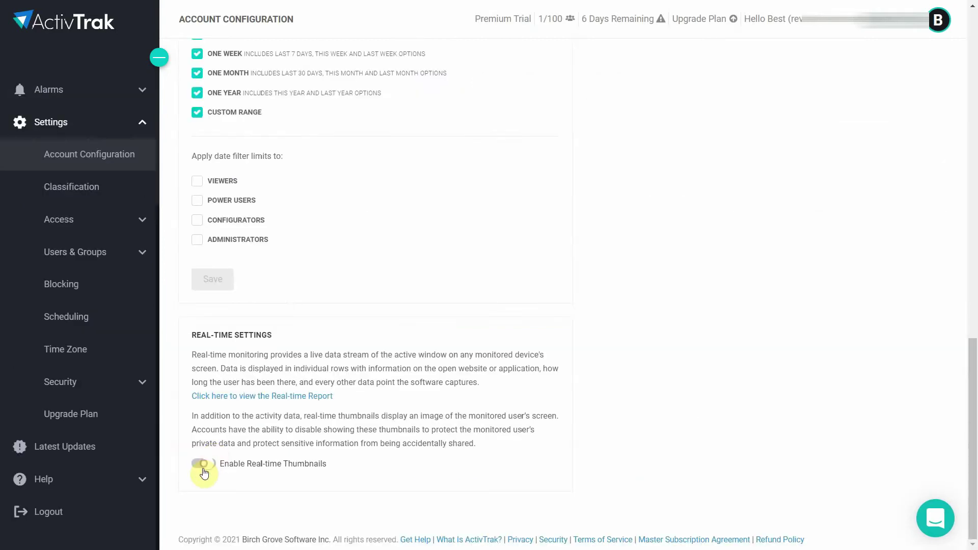
click(203, 473)
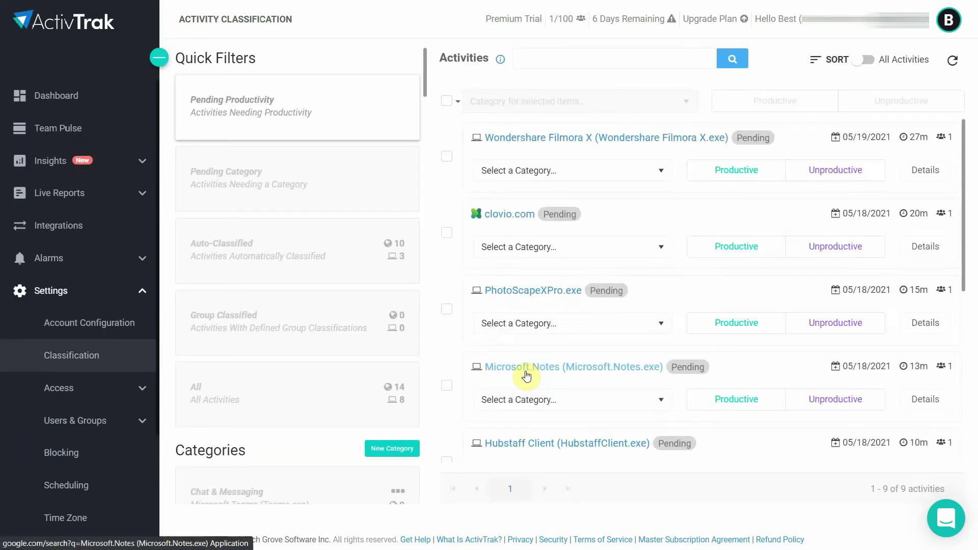
Classify Wondershare Filmora X, clovio.com, PhotoScapeXPro and Microsoft.Notes as productive.
click(726, 169)
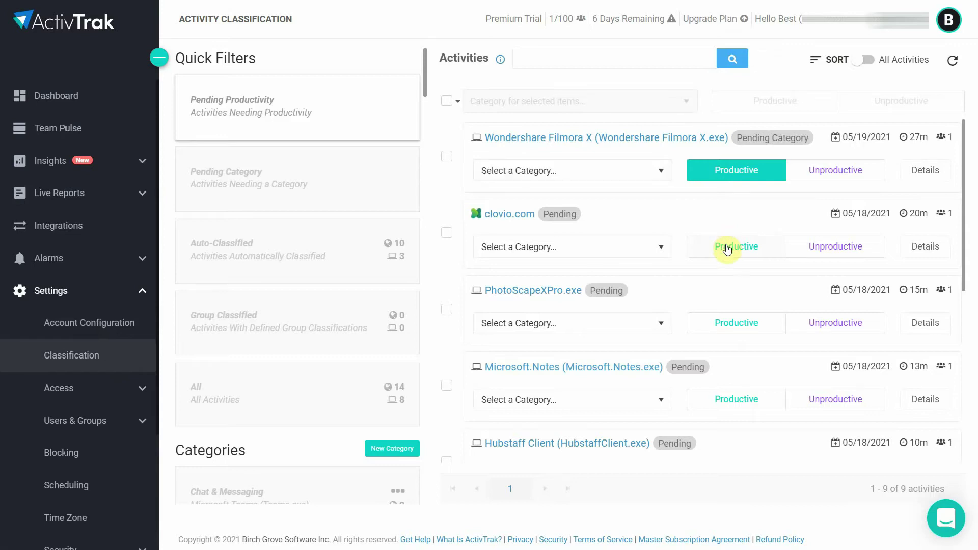
click(733, 259)
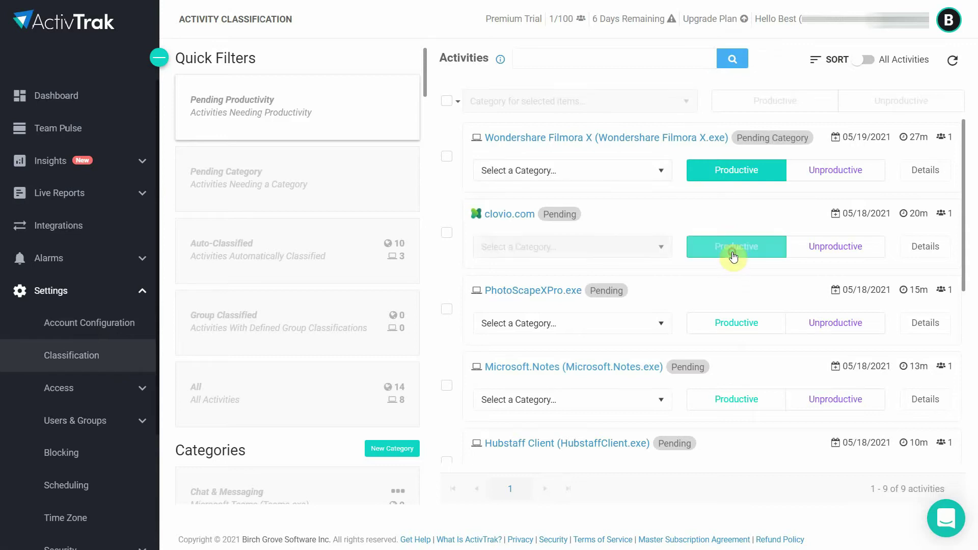
click(728, 330)
click(731, 395)
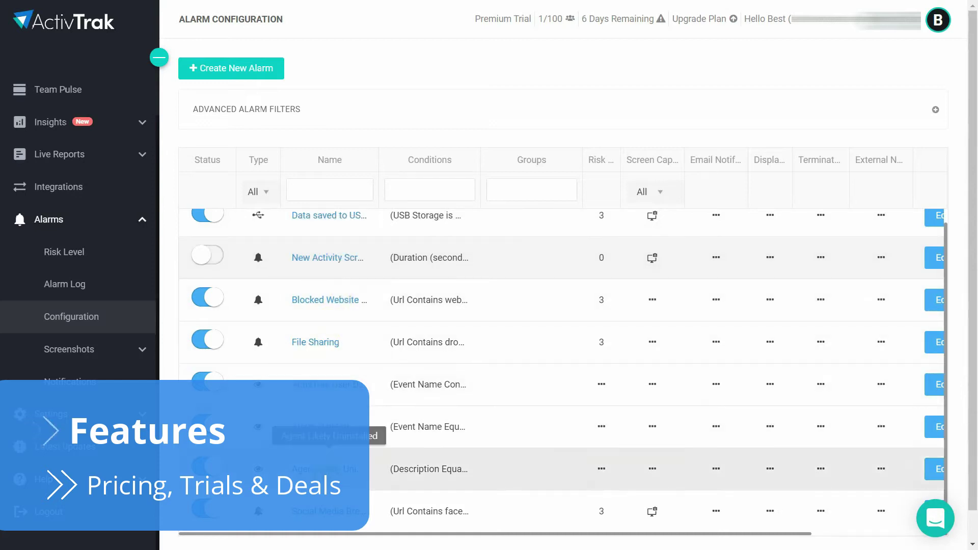
Show the Screenshots Latest per User report with each user's most recent capture.
click(107, 349)
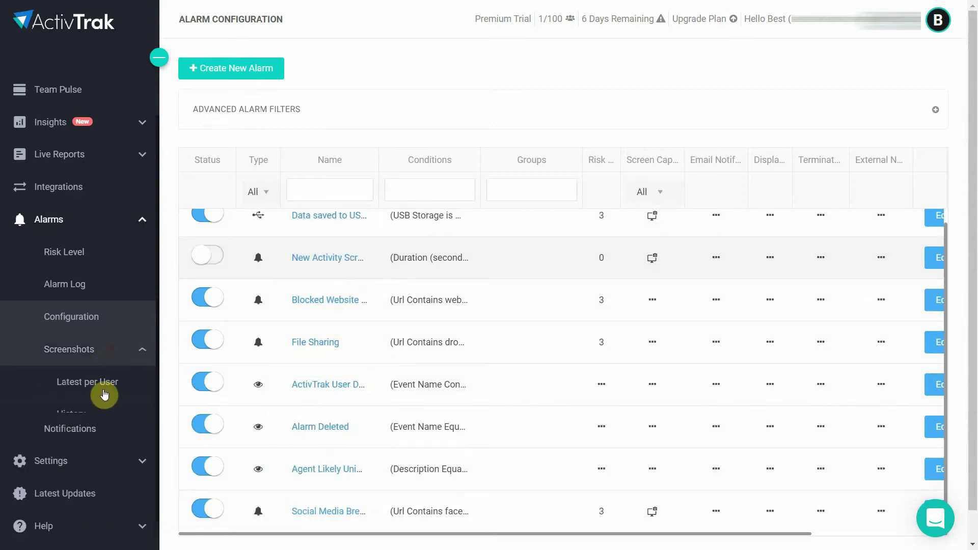
click(105, 395)
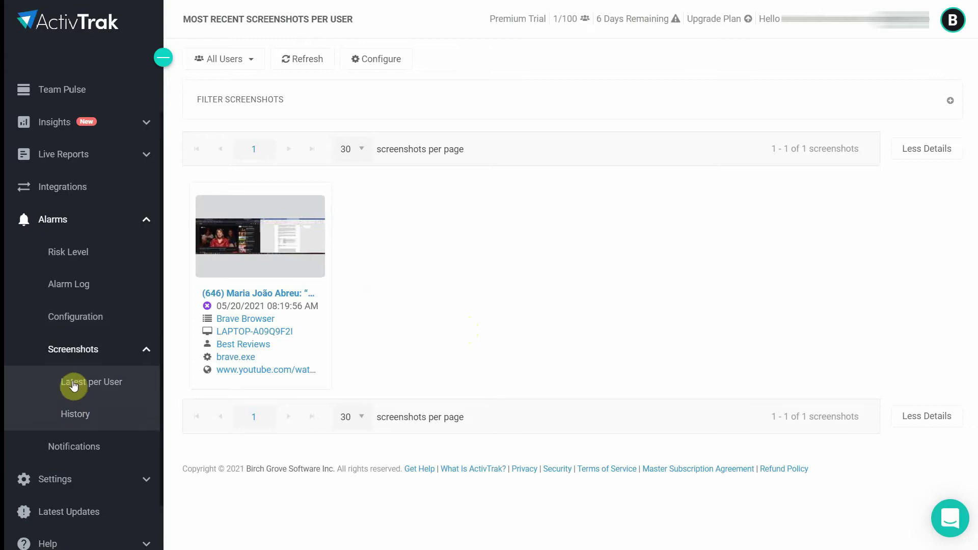
Open the Alarm Log and scroll through today's File Sharing and Social Media Break alarms.
click(87, 290)
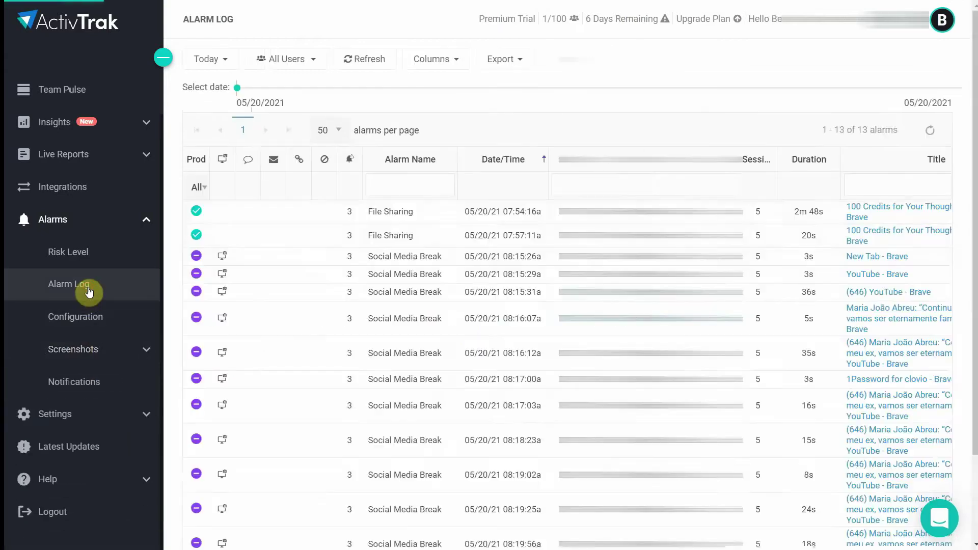
scroll(411, 232, down, 2)
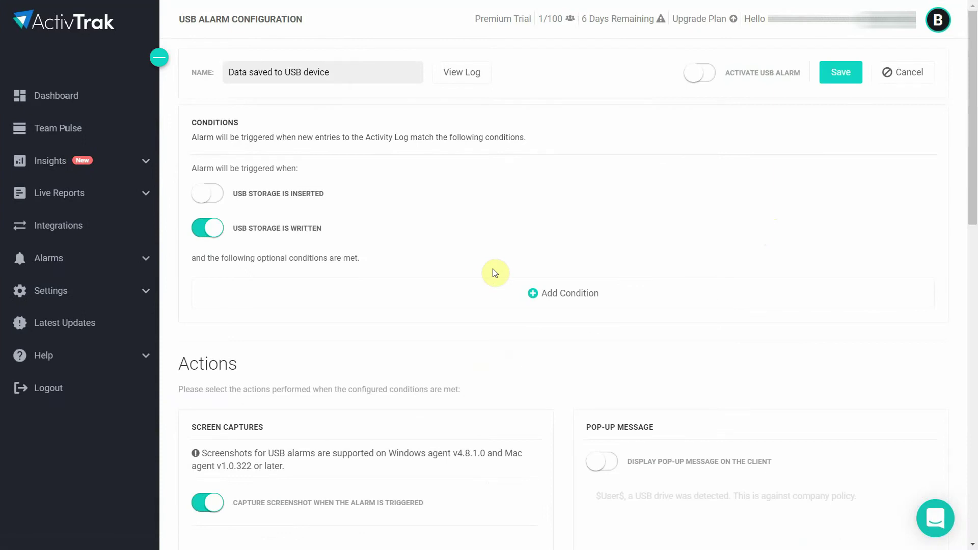
Switch on Send Email Notification in the USB alarm's Email Notification section.
scroll(492, 273, down, 9)
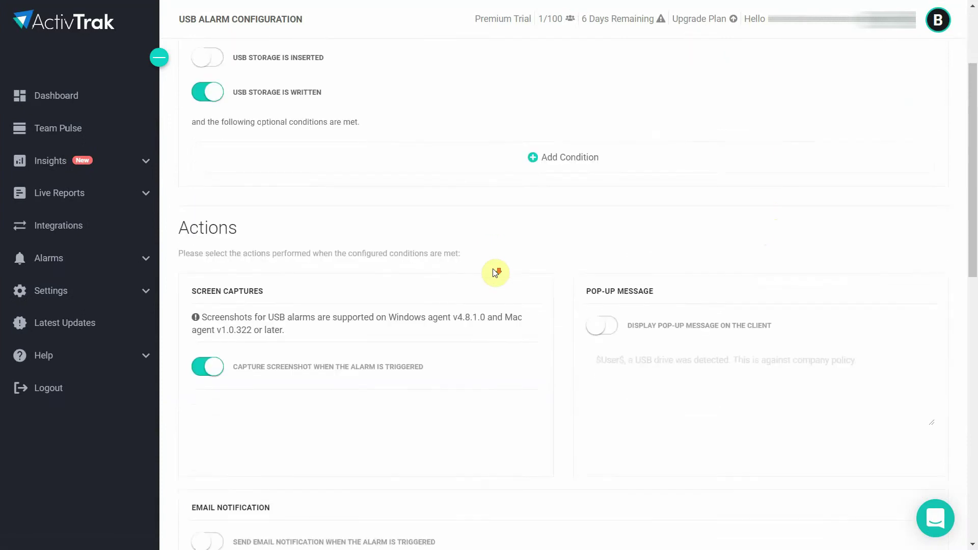
scroll(493, 273, down, 1)
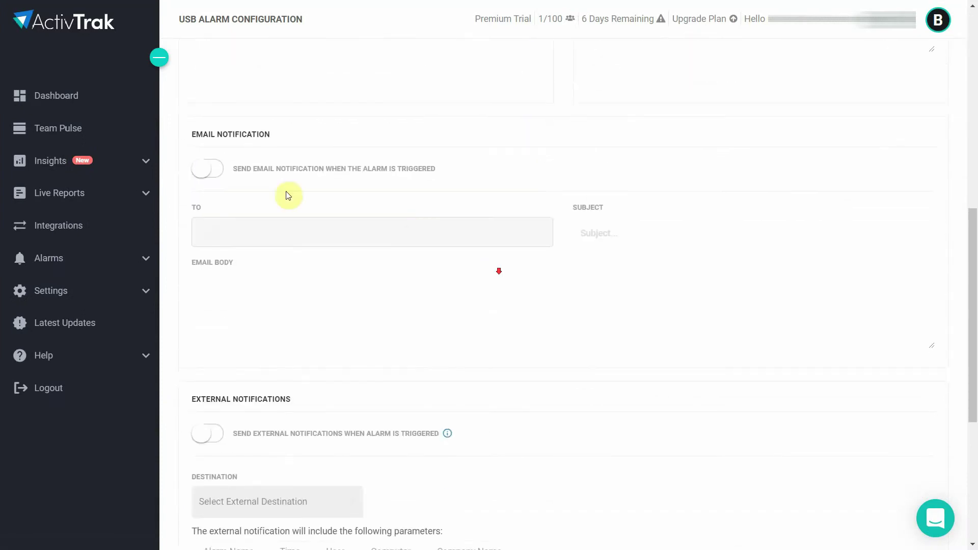
click(205, 176)
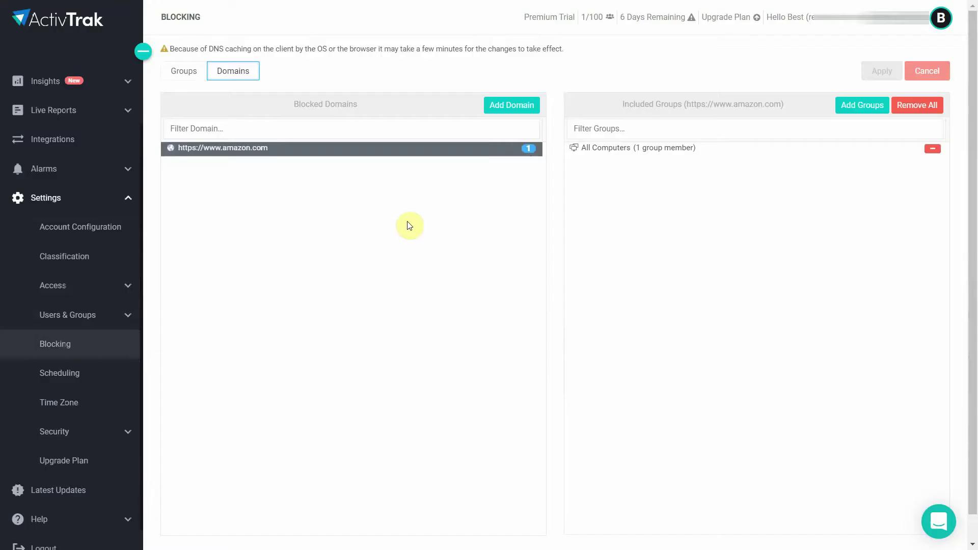
Search 'facebook', block facebook.com and m.facebook.com for All Computers, and apply the changes.
click(509, 108)
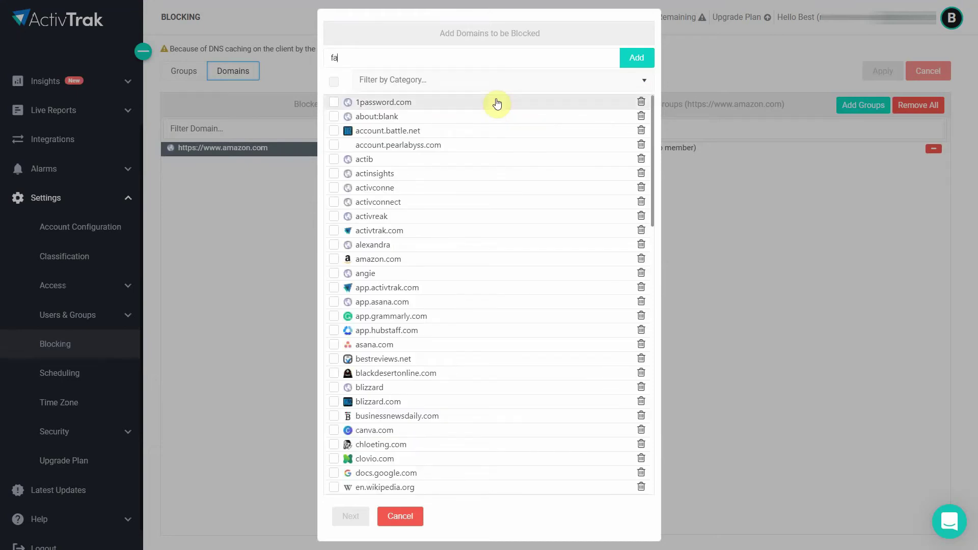
text(facebook)
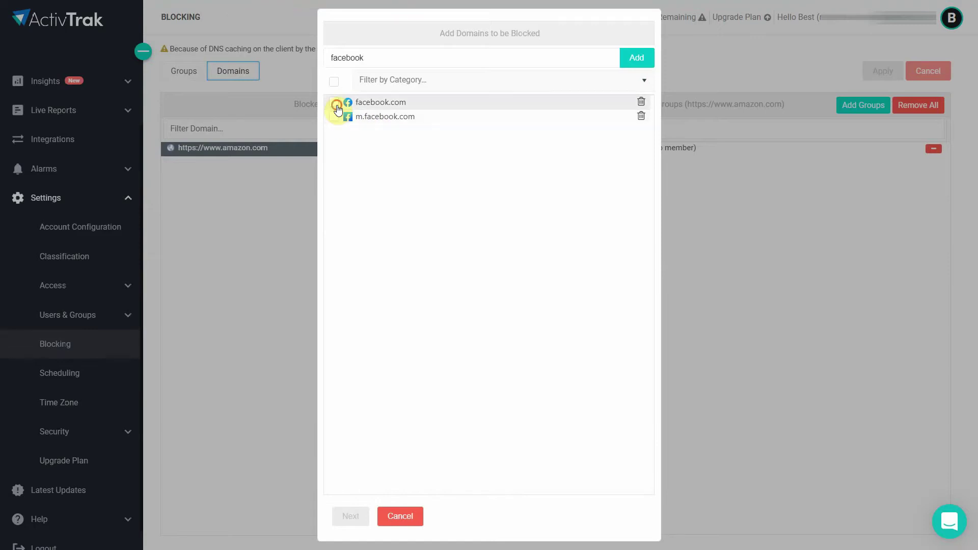
click(334, 101)
click(333, 116)
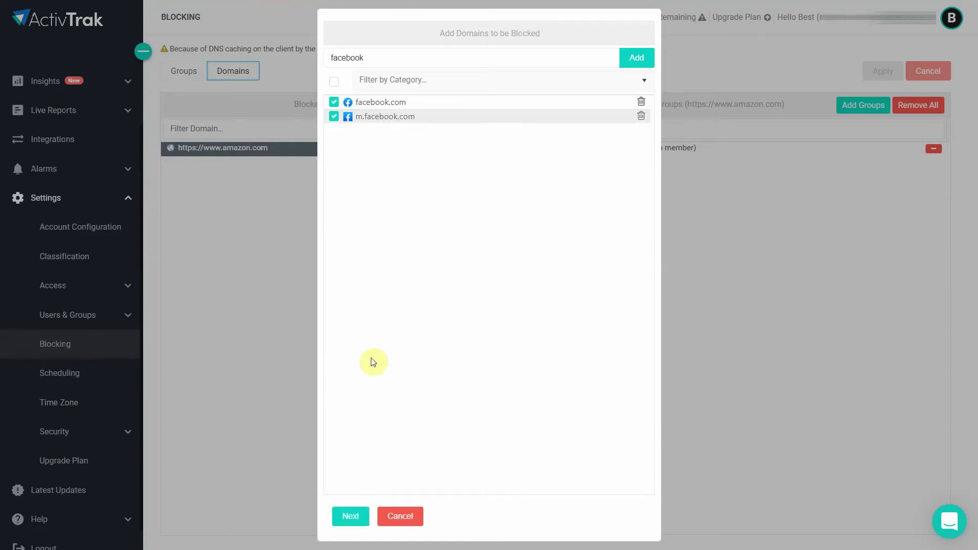
click(349, 513)
click(349, 516)
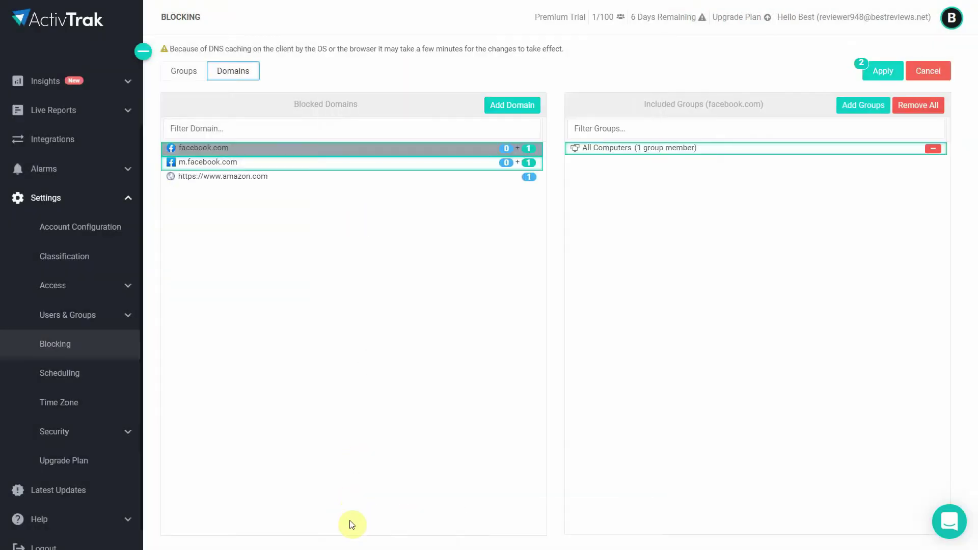
click(881, 70)
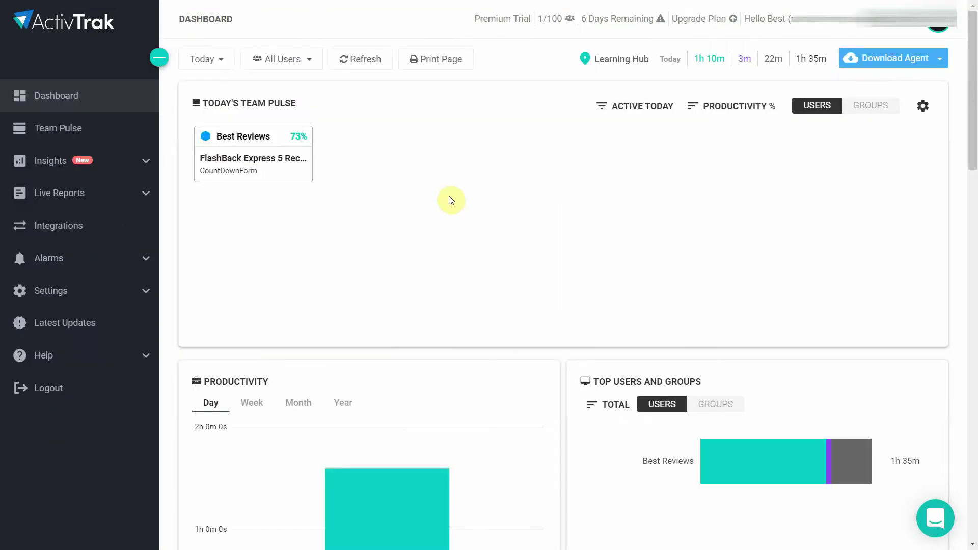
Scroll the Dashboard through its productivity, top applications, top sites and alarm risk panels.
scroll(451, 199, down, 5)
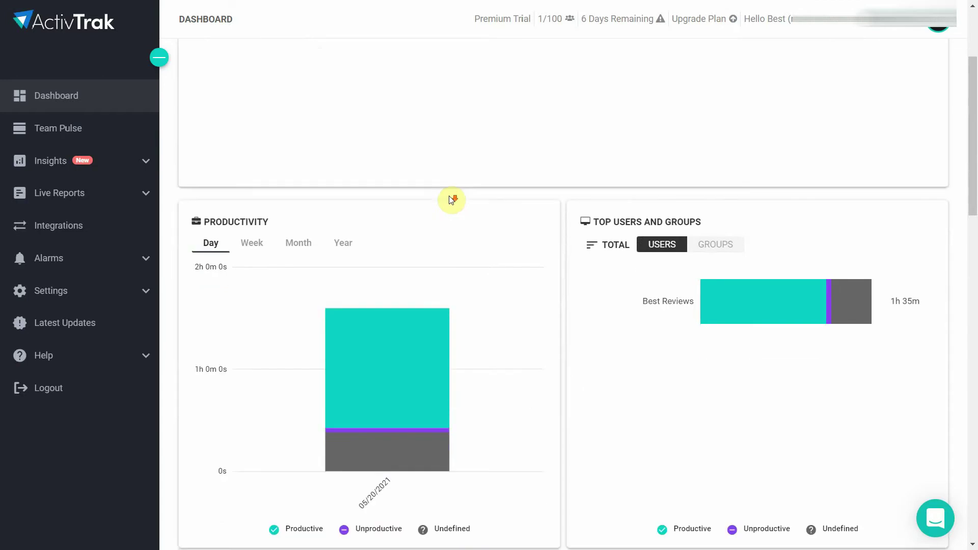
scroll(450, 196, down, 4)
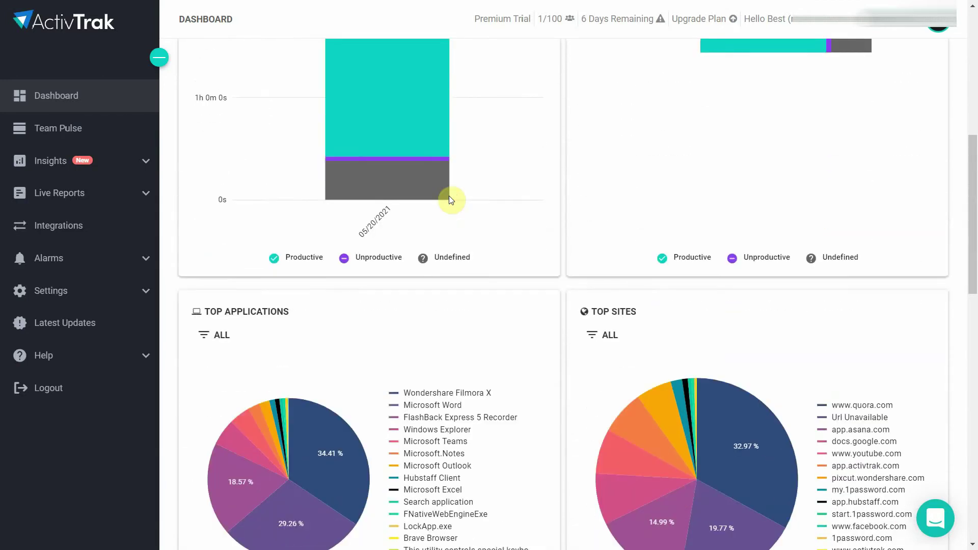
scroll(450, 198, down, 4)
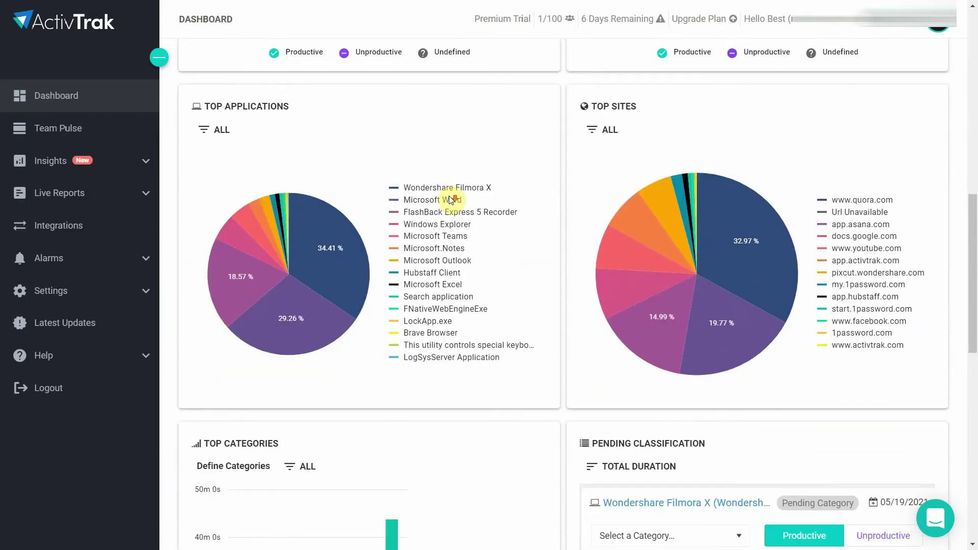
scroll(449, 196, down, 4)
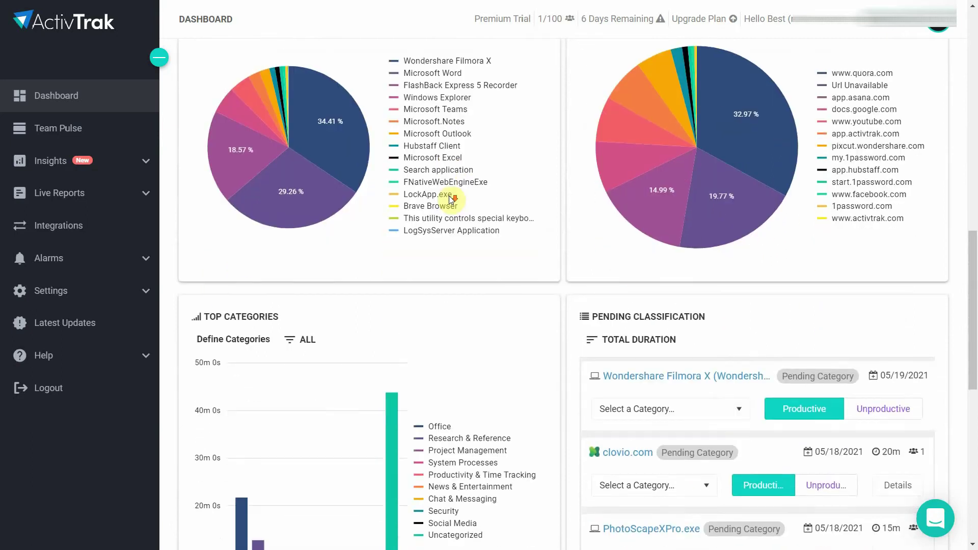
scroll(450, 199, down, 4)
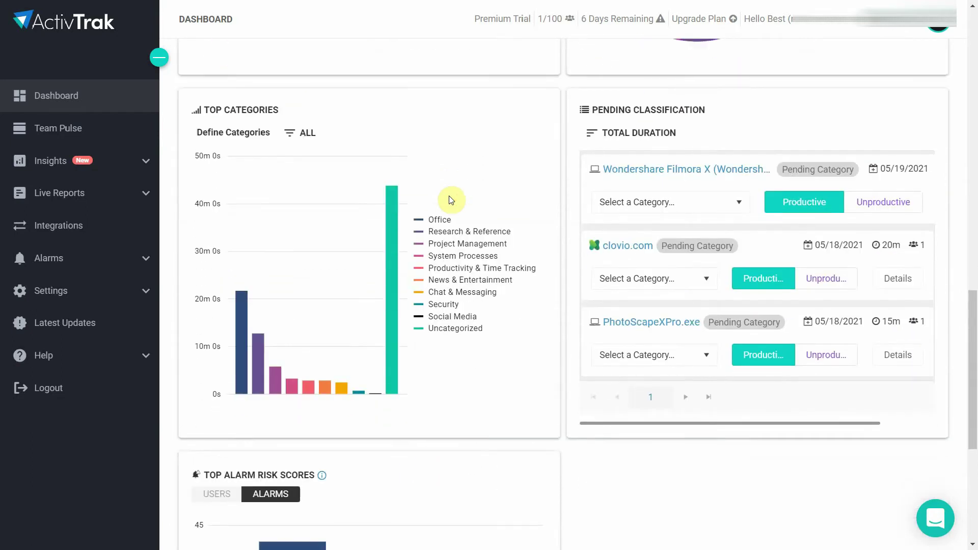
scroll(450, 199, down, 4)
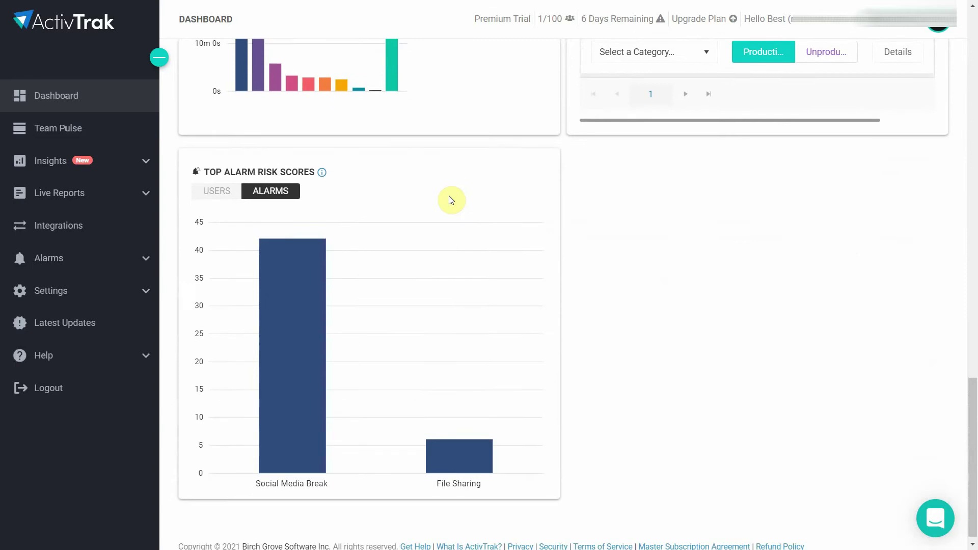
scroll(450, 200, down, 1)
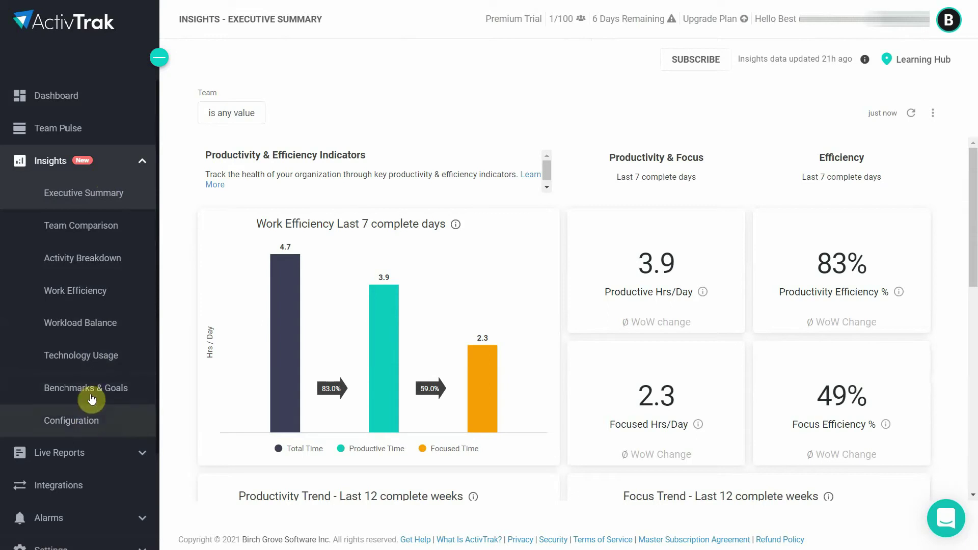
click(107, 334)
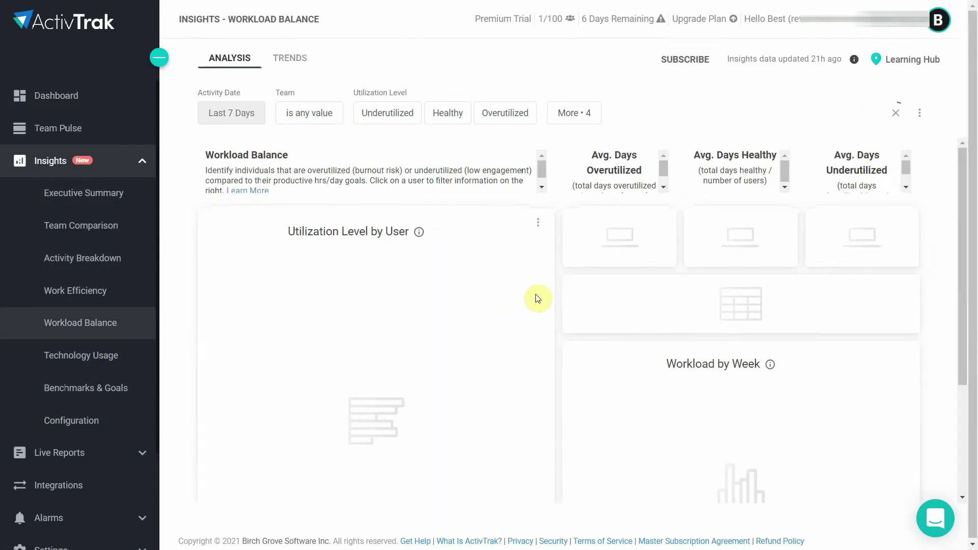
click(59, 453)
click(100, 329)
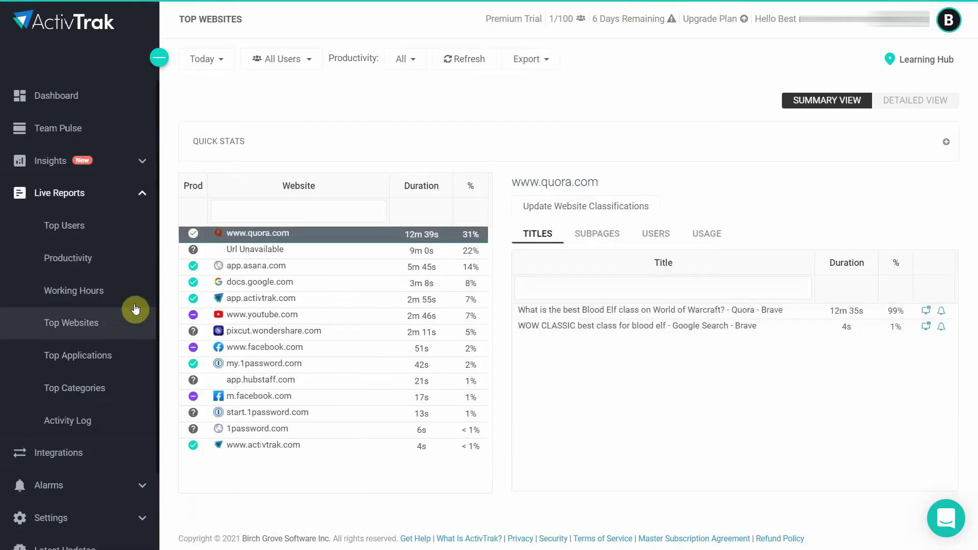
click(94, 134)
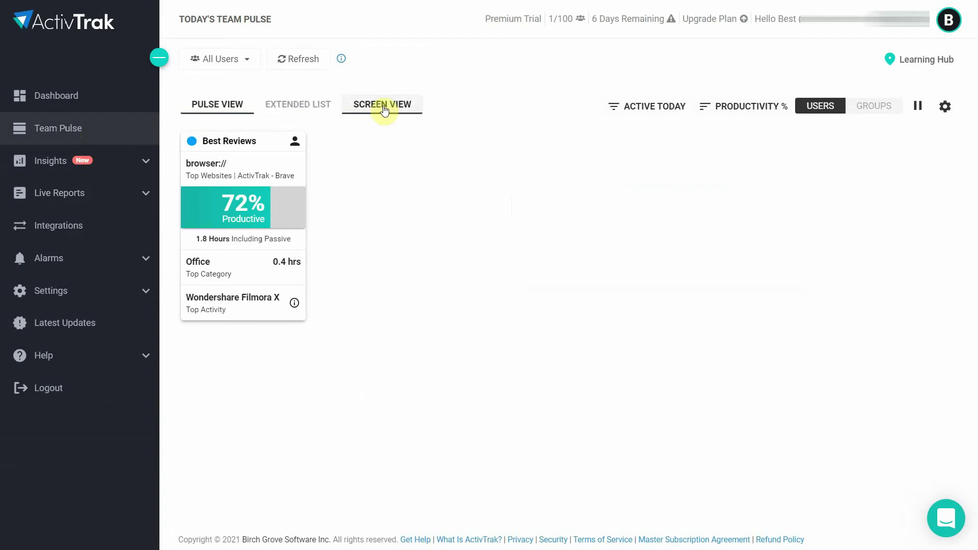
Switch Team Pulse to Screen View to see live screen thumbnails for each user.
click(383, 106)
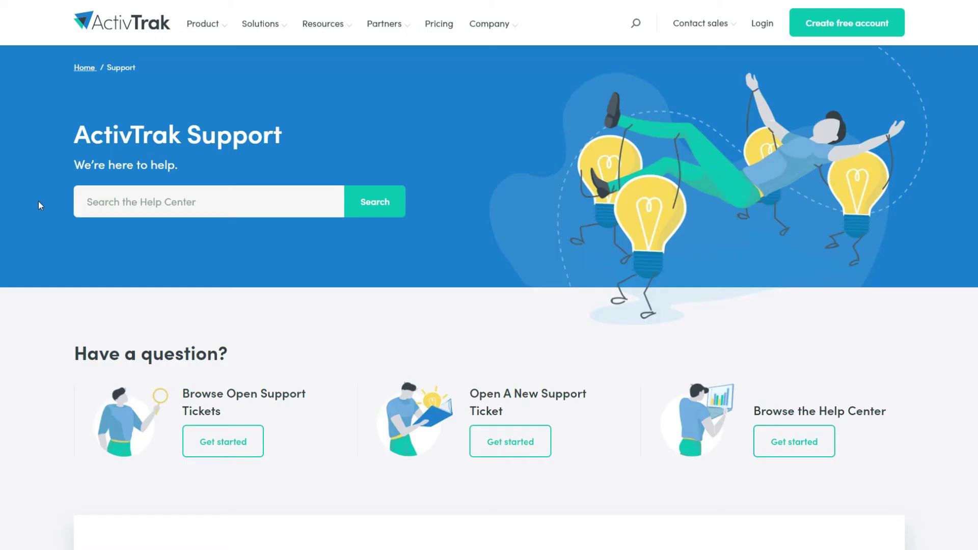
Scroll the Support page down to the Contact Support options and Escalation Response Times tables.
scroll(39, 221, down, 2)
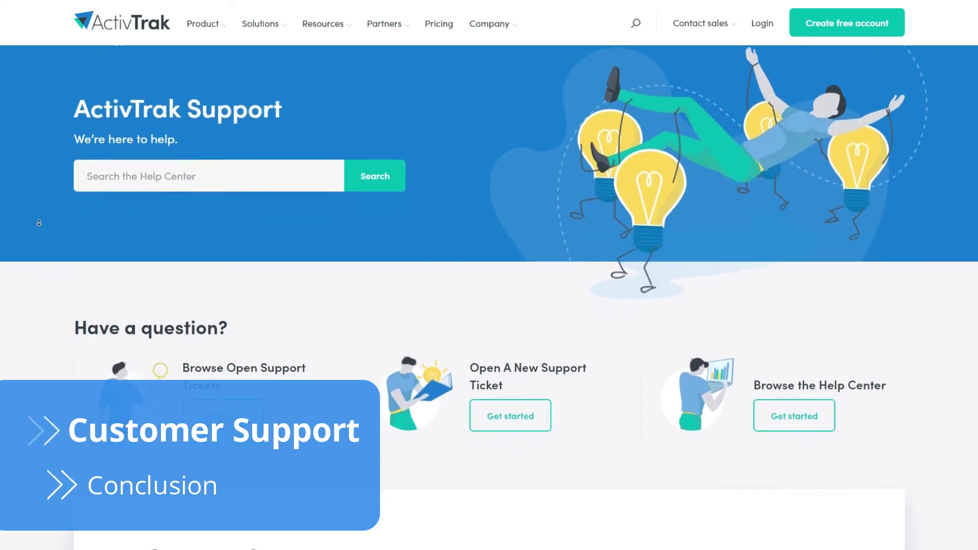
scroll(40, 227, down, 3)
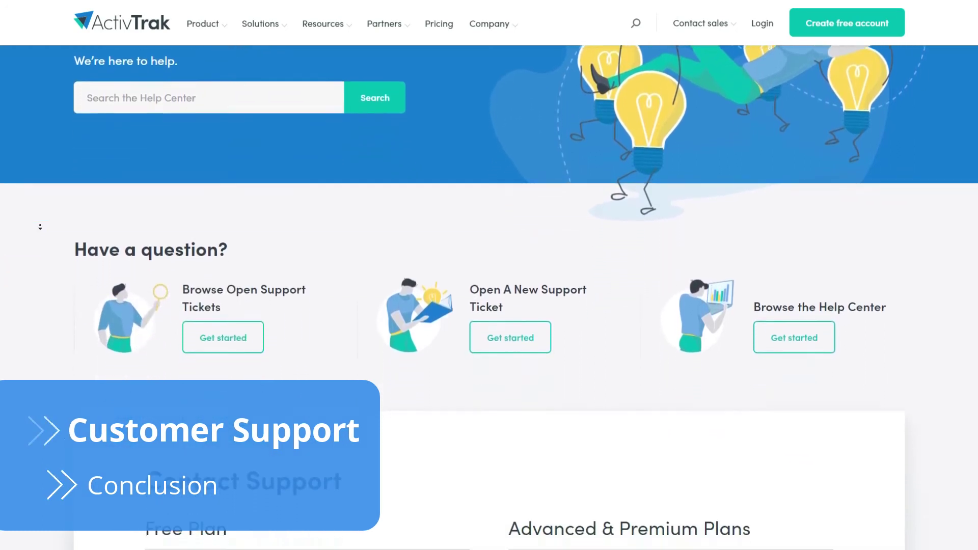
scroll(40, 227, down, 3)
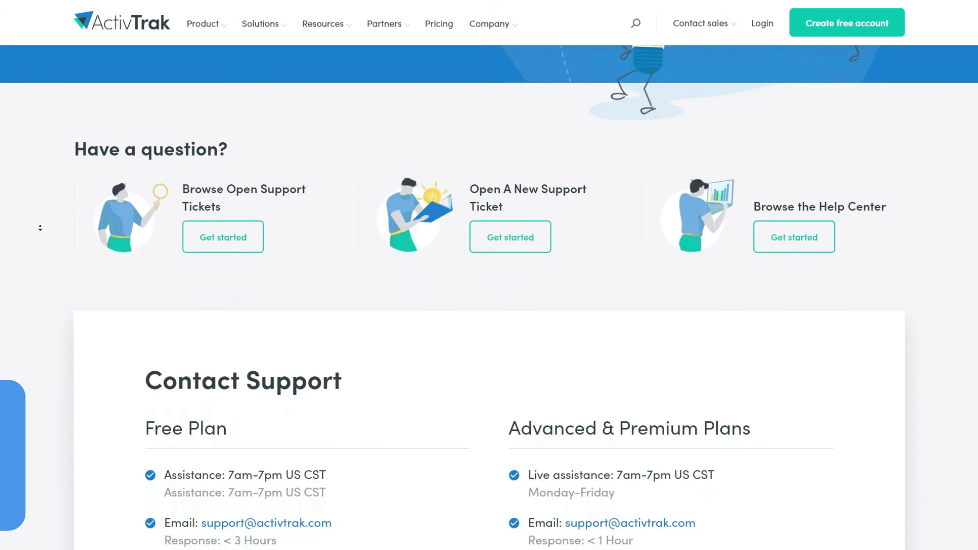
scroll(40, 228, down, 3)
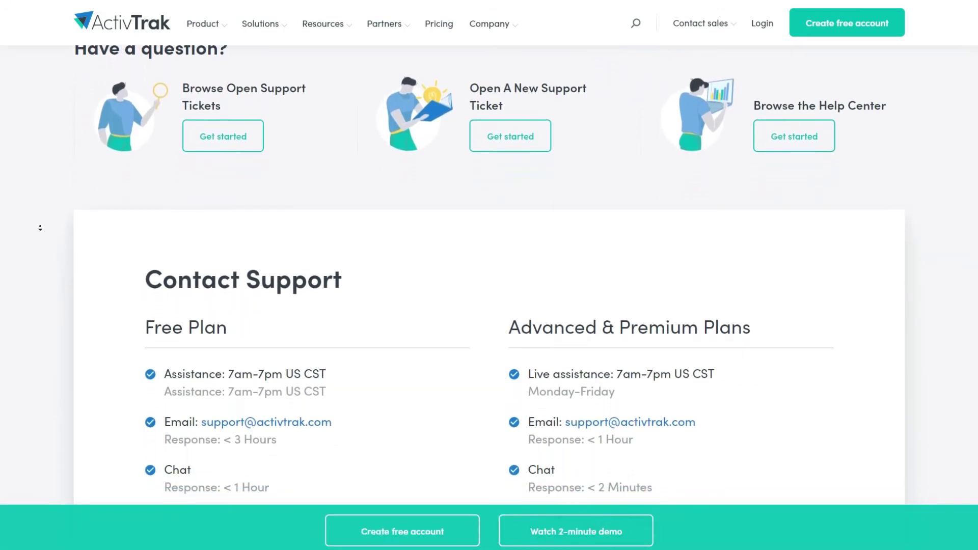
scroll(40, 227, down, 3)
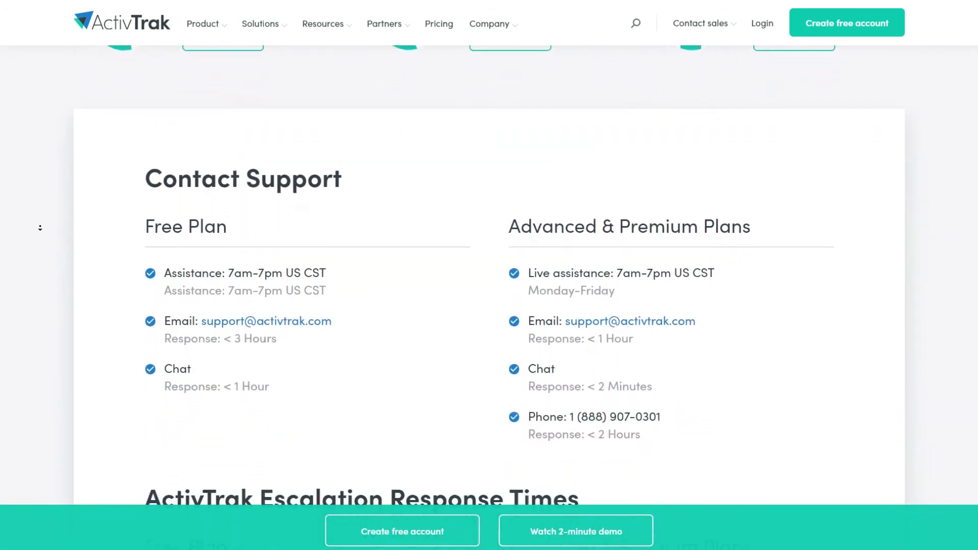
scroll(39, 228, down, 3)
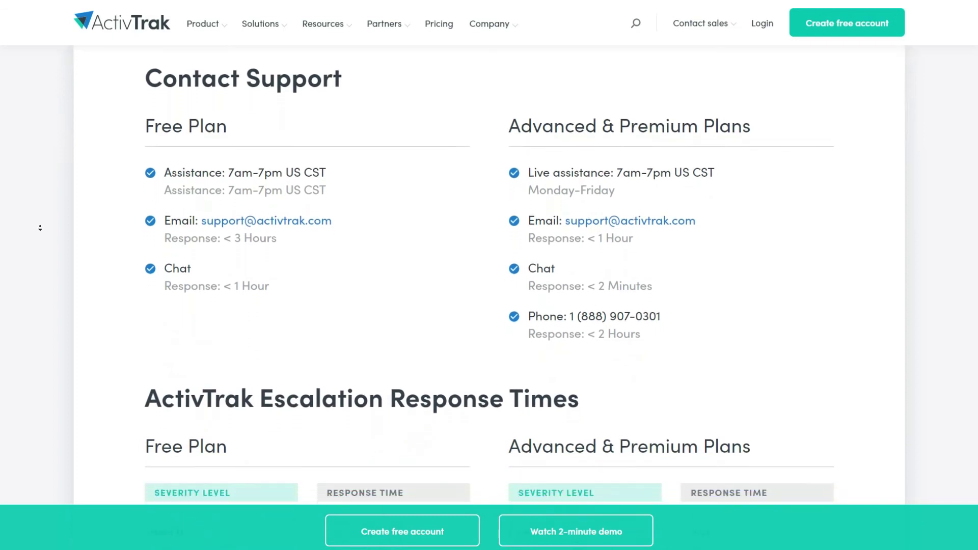
scroll(40, 228, down, 3)
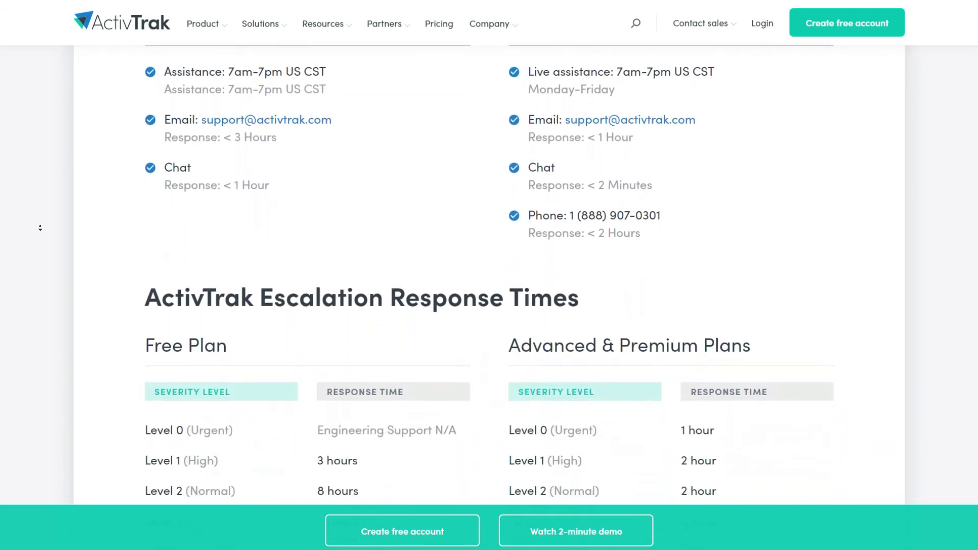
scroll(40, 228, down, 2)
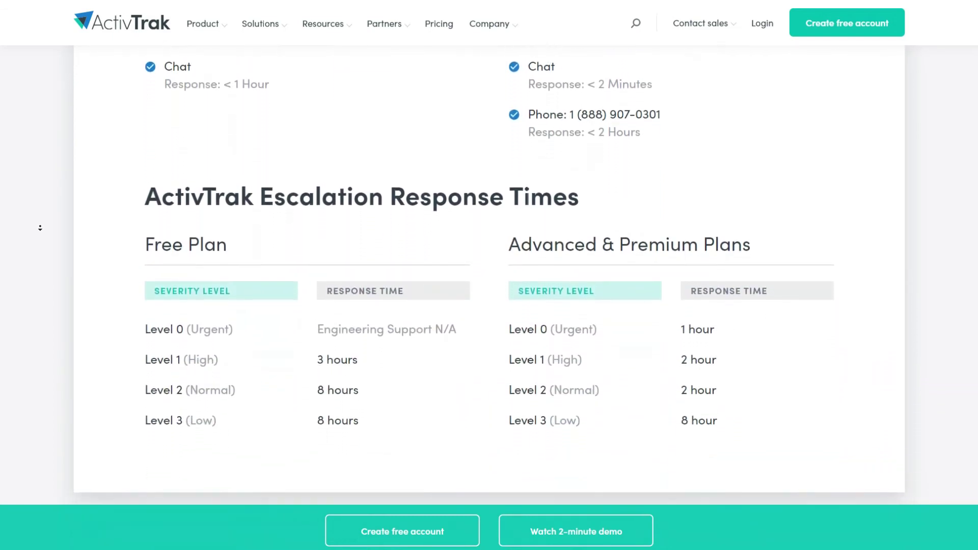
mouse_move(335, 37)
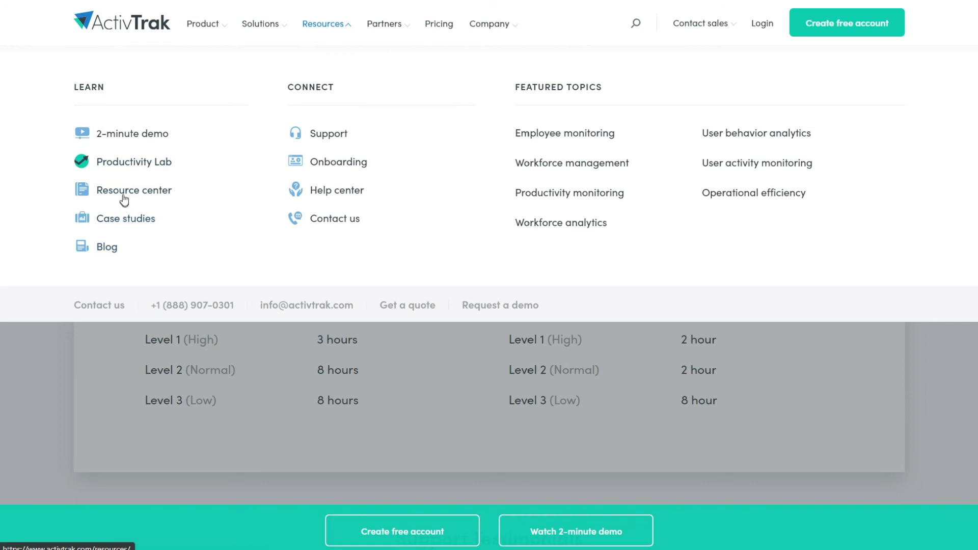
Scroll through the Resources page's webcast and checklist tiles, like 10 Tips to Effectively Manage a Hybrid Team.
scroll(124, 198, down, 3)
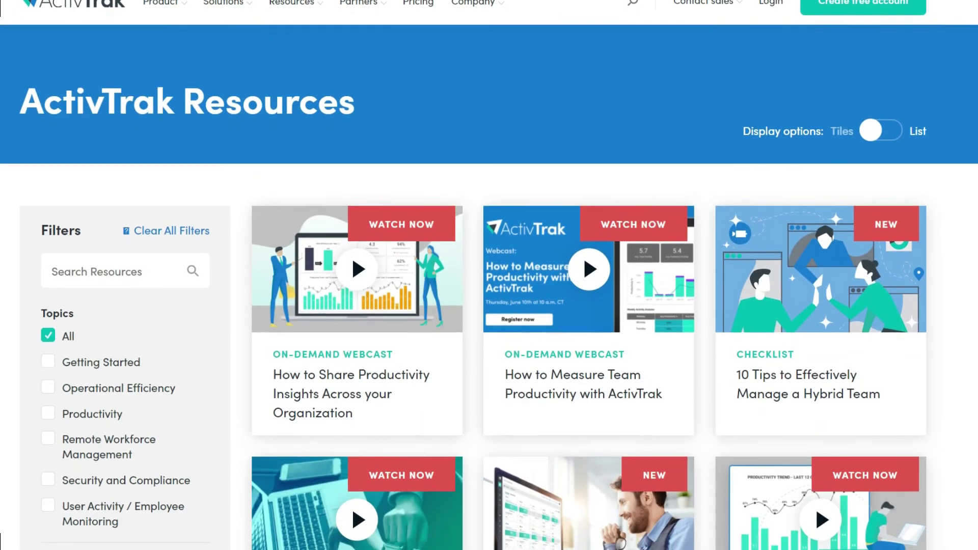